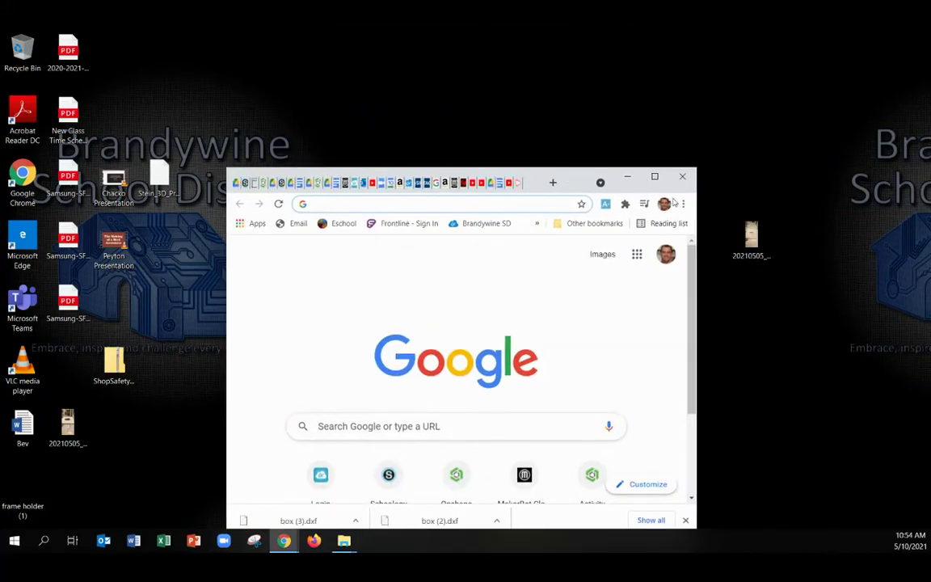
Step: Maximize Chrome, search Google for 'maker case', and open the MakerCase Easy Laser Cut Case Design result
left_click(655, 179)
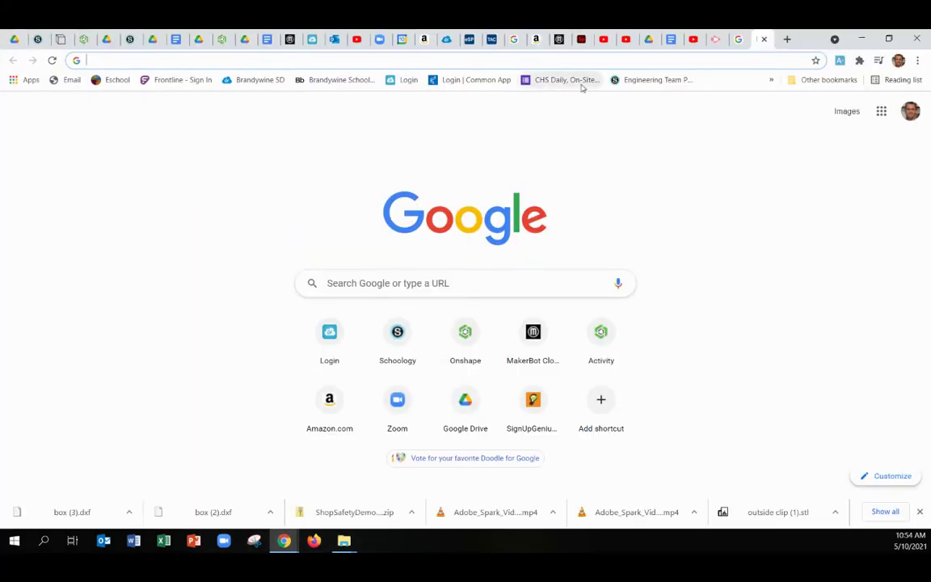
left_click(559, 55)
left_click(550, 59)
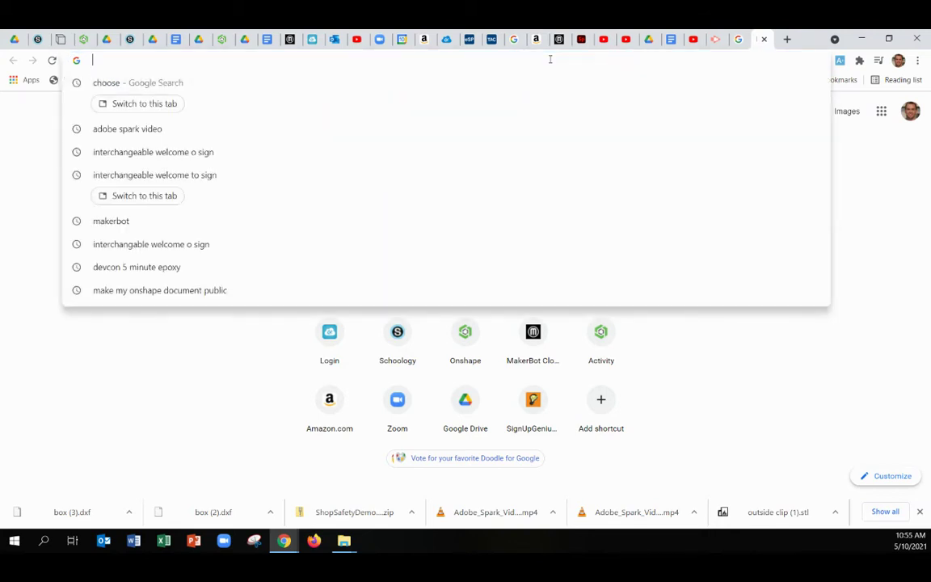
type("maker ")
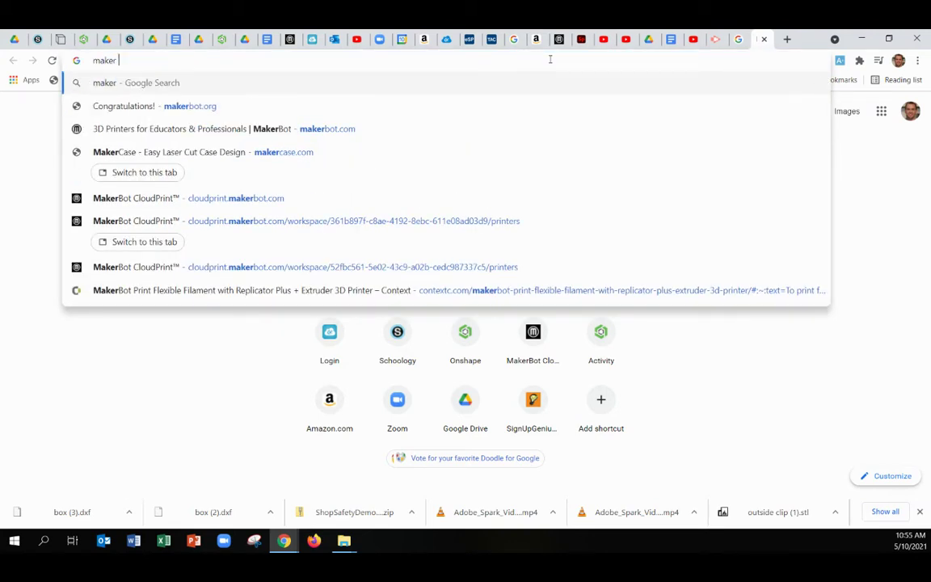
type("case")
key("Return")
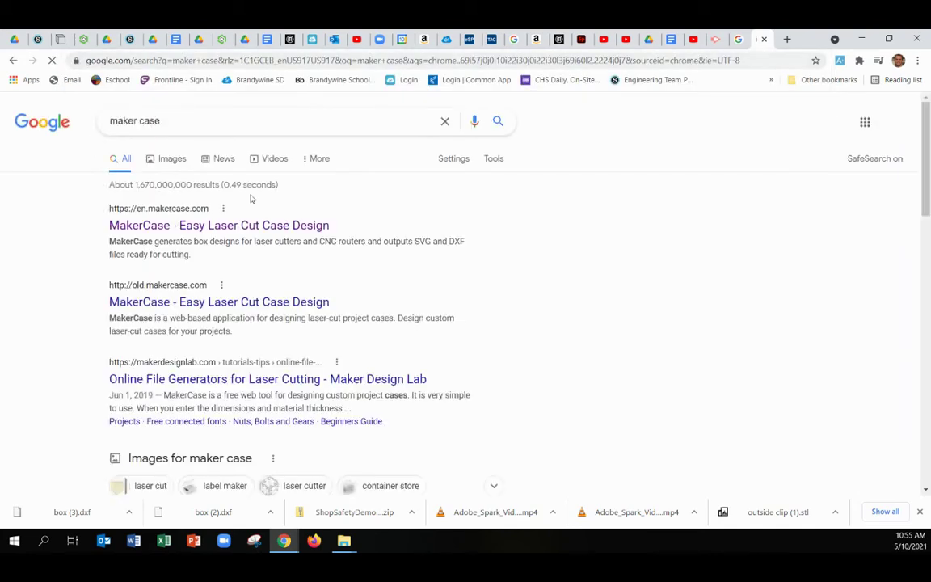
left_click(132, 225)
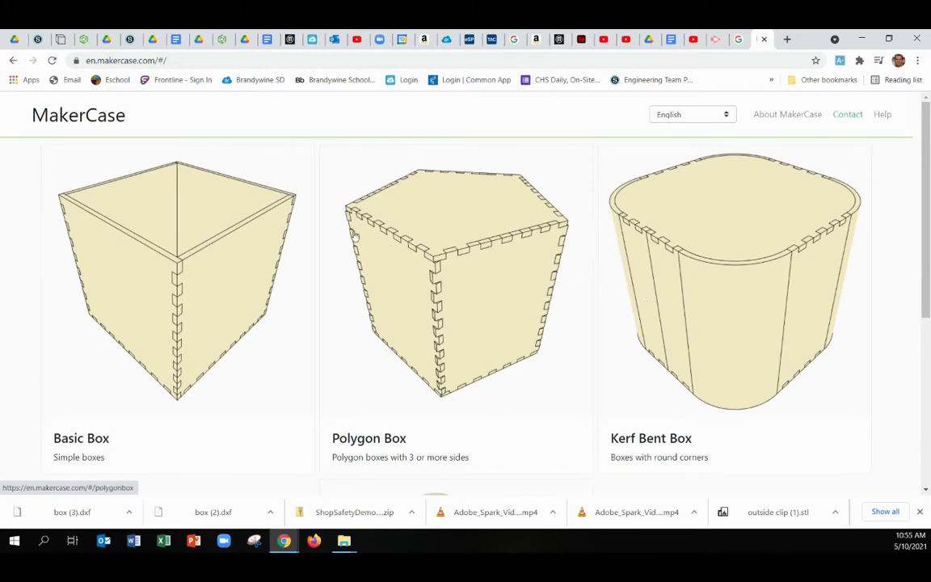
Step: Open the Basic Box designer and scroll to its default 4 x 4 x 4 in dimension settings
left_click(168, 269)
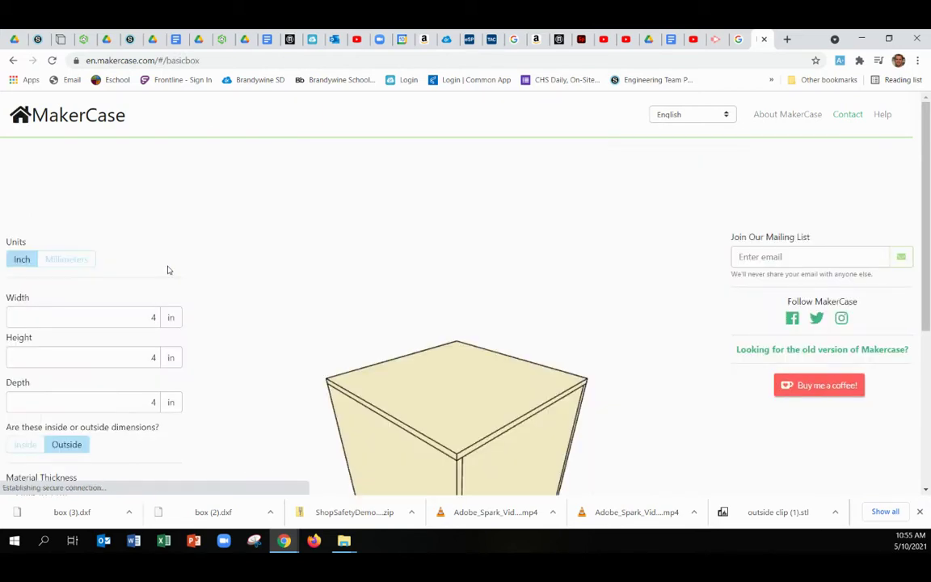
scroll(166, 270, "down", 1)
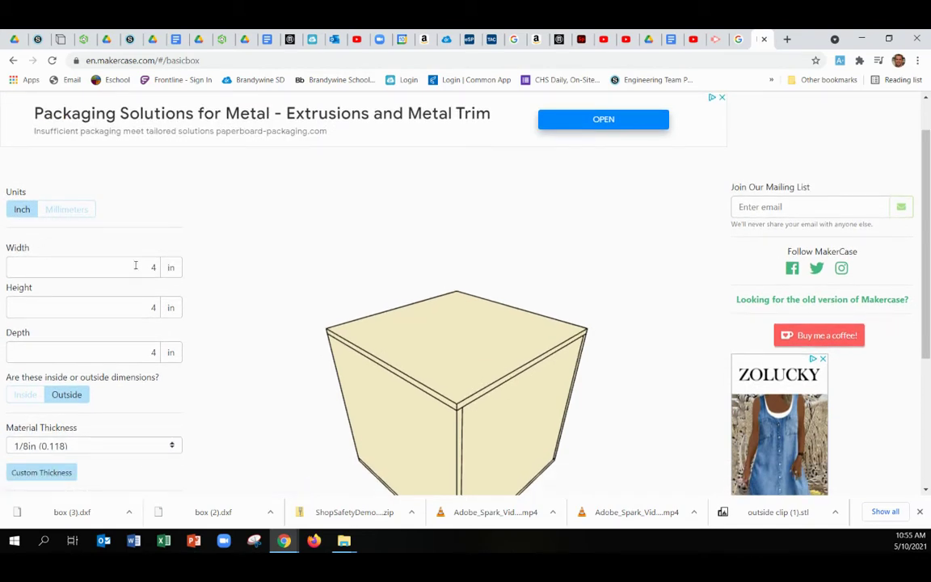
scroll(136, 267, "down", 1)
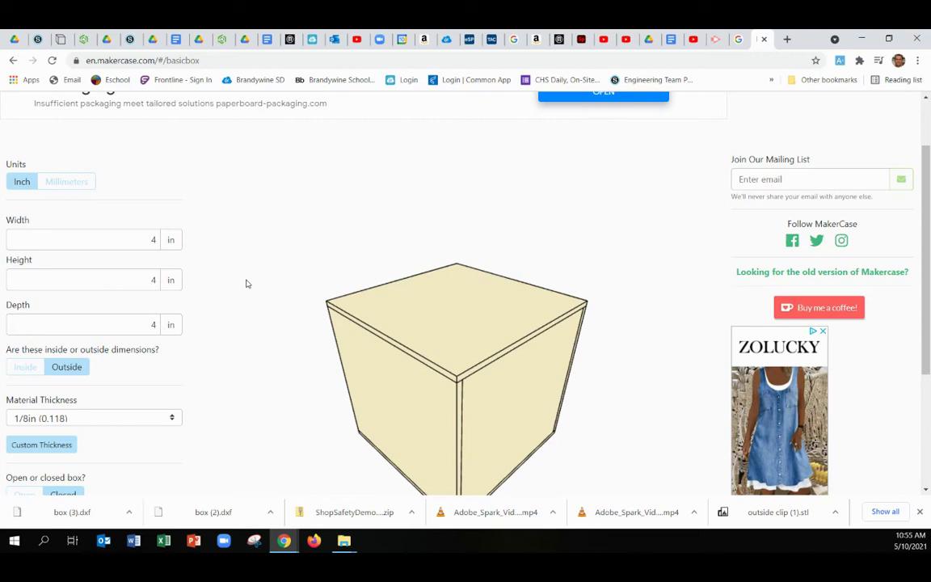
scroll(247, 283, "down", 4)
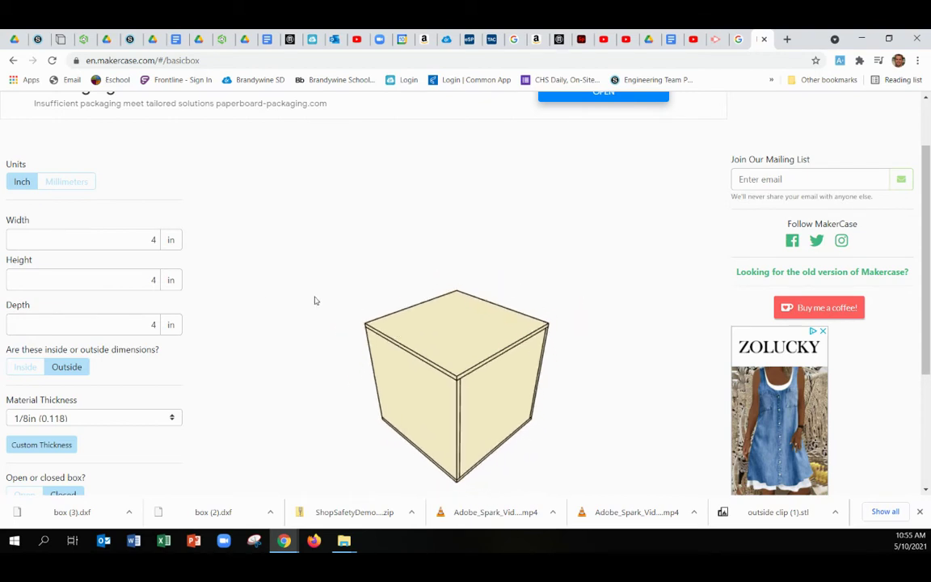
scroll(417, 322, "down", 4)
scroll(418, 323, "up", 6)
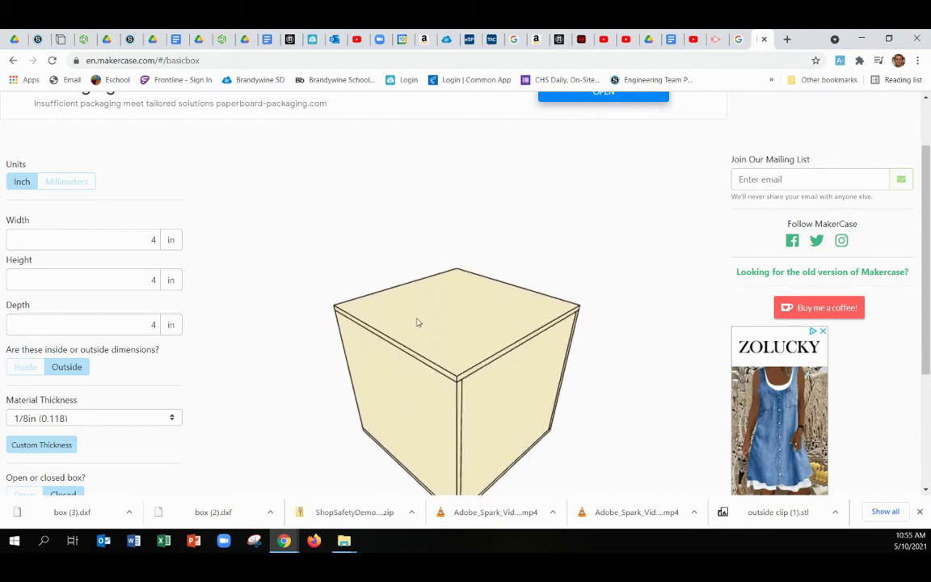
scroll(417, 322, "down", 4)
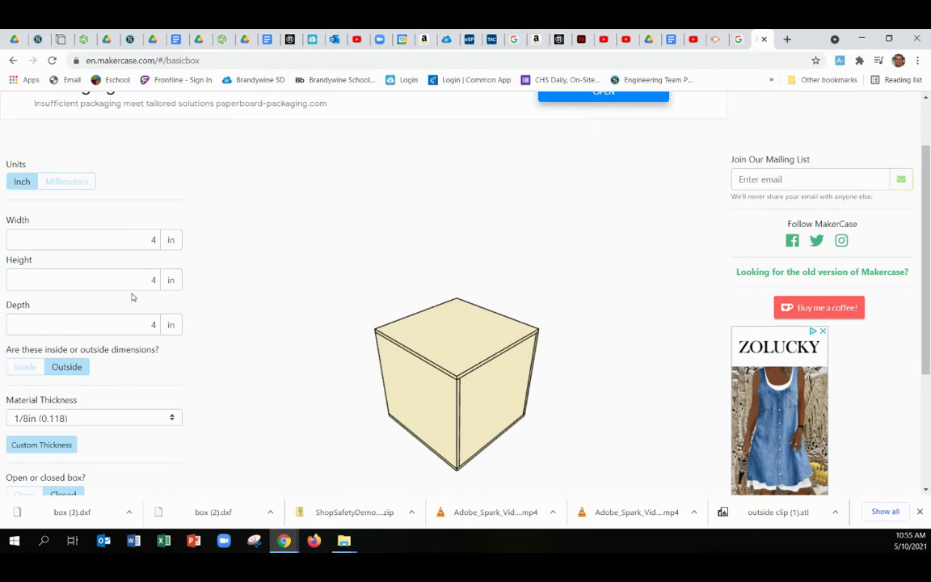
scroll(132, 297, "down", 3)
scroll(132, 296, "up", 4)
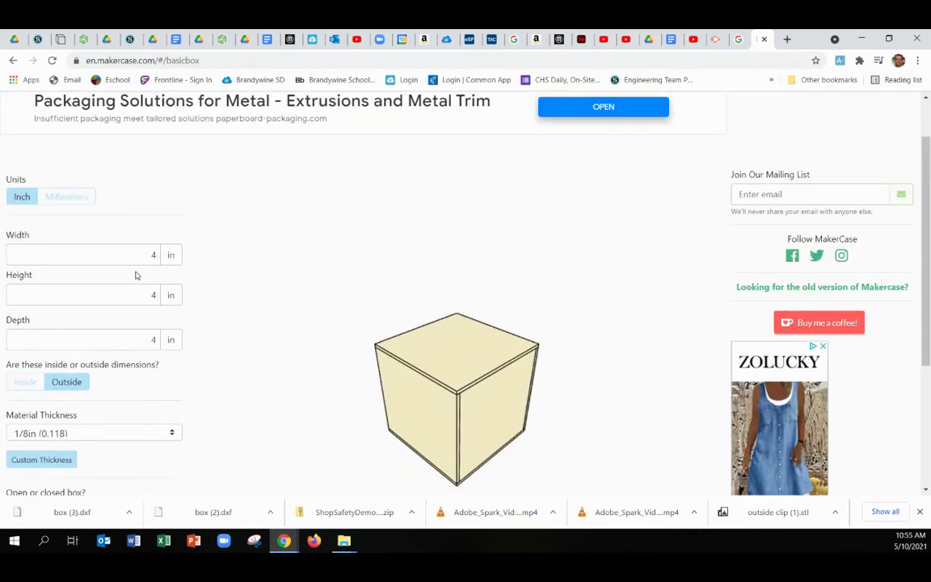
Step: Enter width 10 in, height 5 in and depth 2 in in the box dimension fields
double_click(153, 255)
type("10")
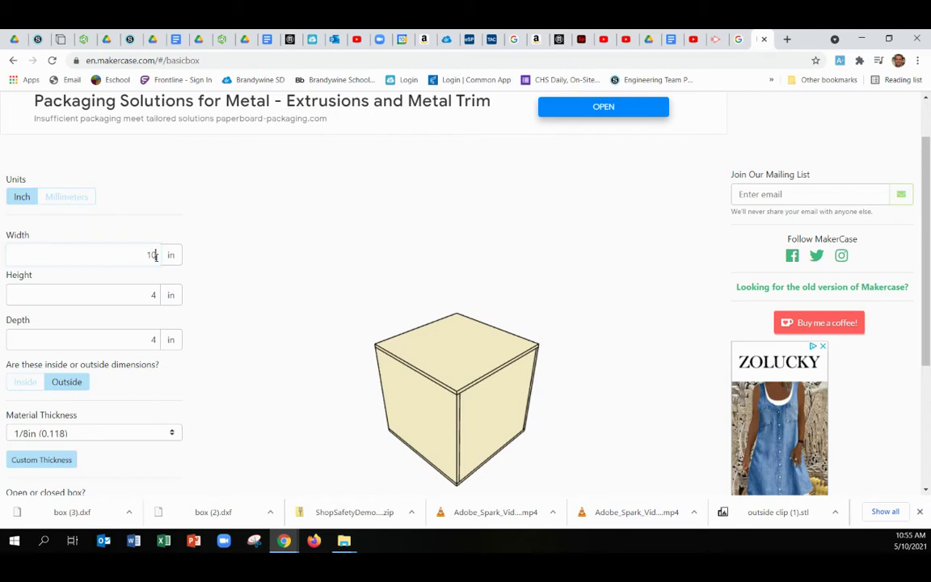
left_click(138, 297)
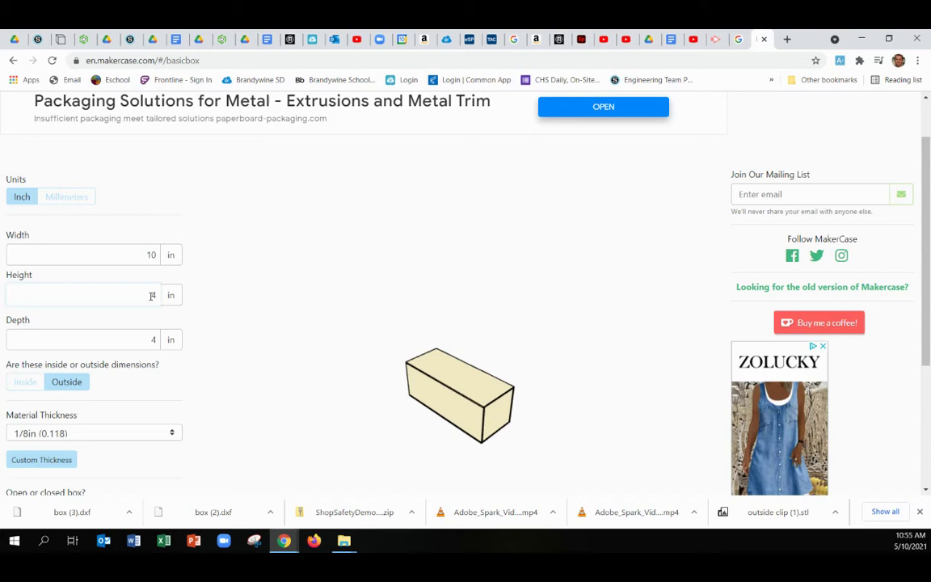
double_click(152, 296)
left_click(140, 335)
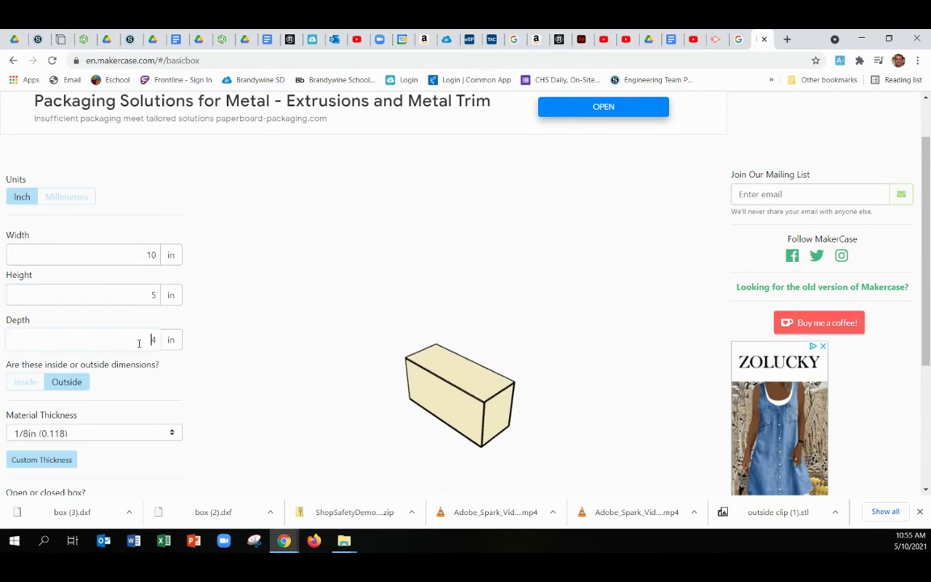
type("2")
scroll(226, 349, "down", 1)
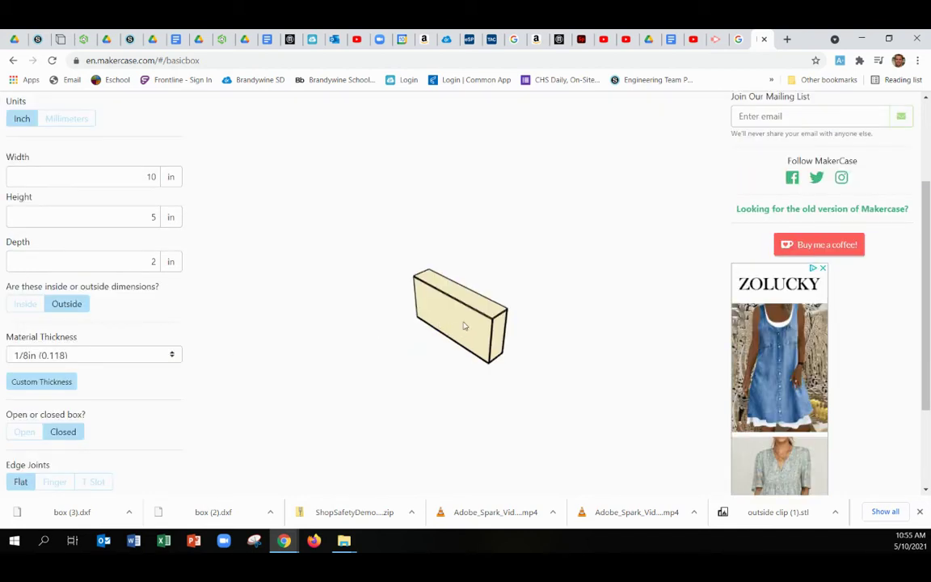
scroll(464, 326, "down", 1)
scroll(465, 325, "up", 5)
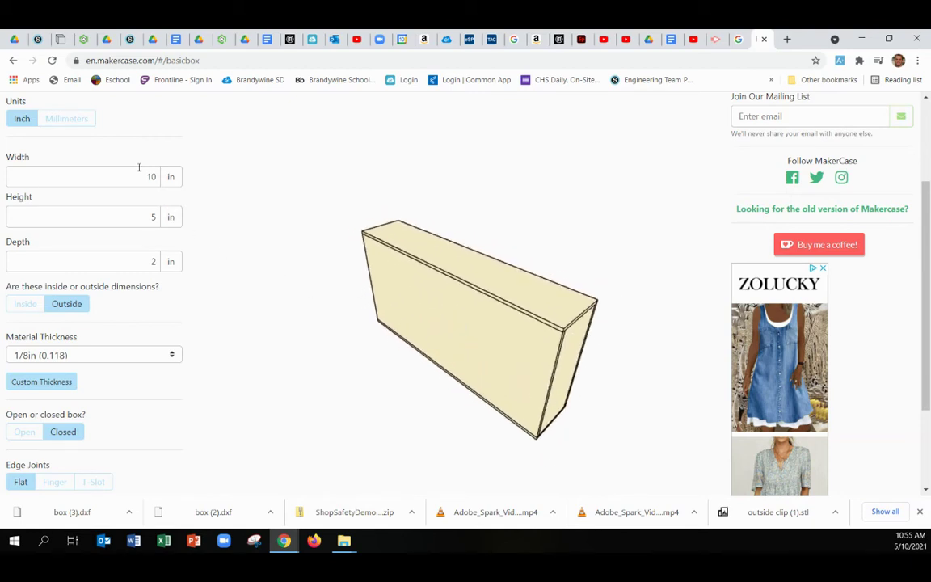
Step: Change the height to 2 in and the depth to 5 in for a flatter tray-like box
double_click(153, 217)
type("2")
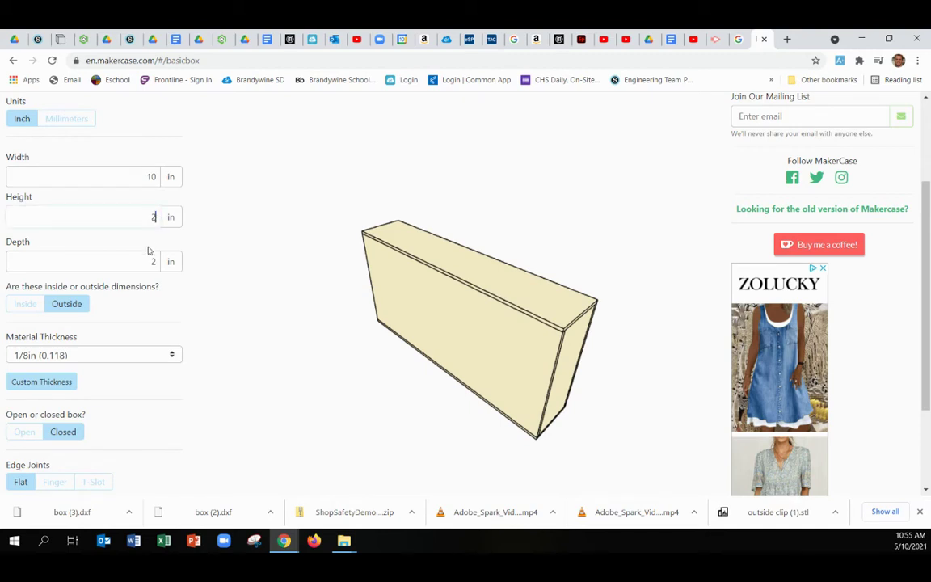
double_click(154, 261)
type("5")
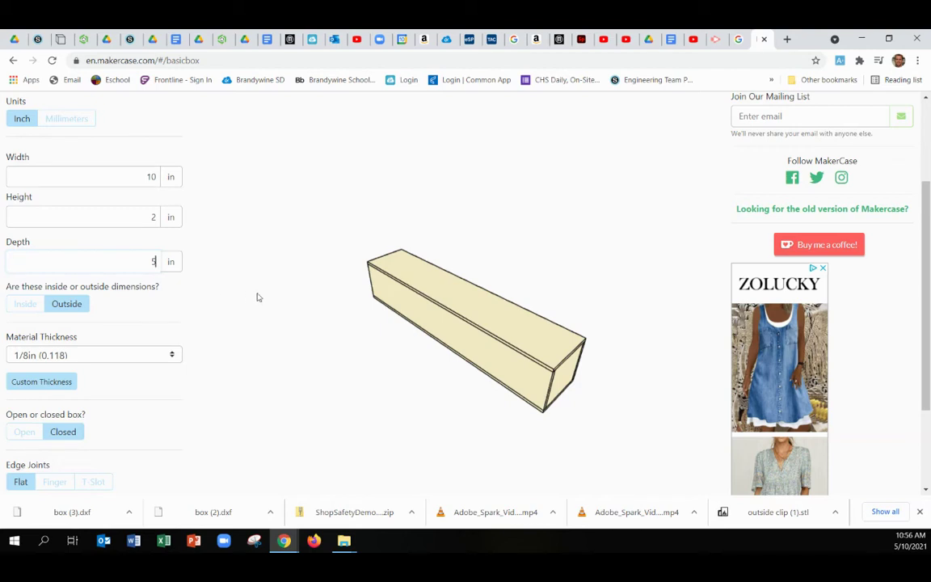
left_click(233, 268)
scroll(486, 377, "down", 2)
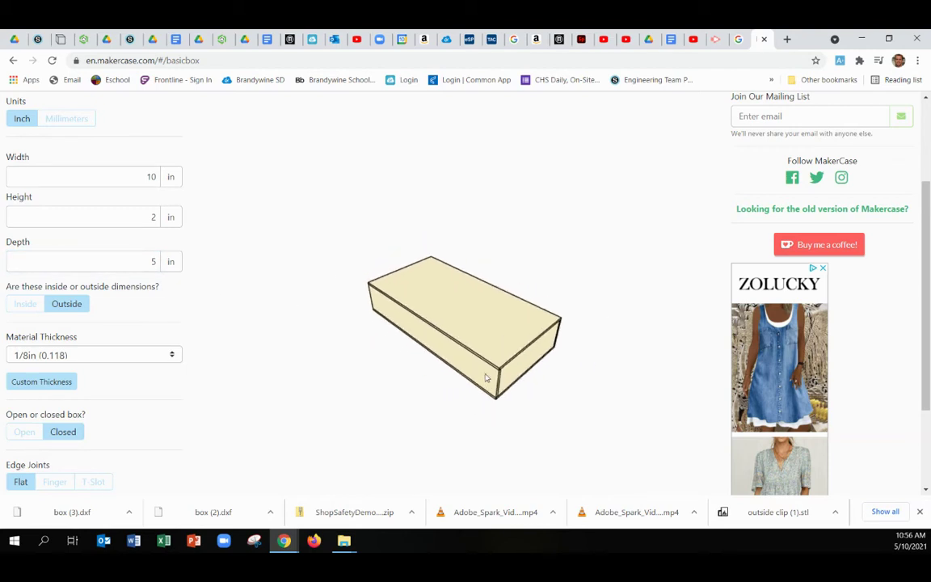
scroll(486, 377, "up", 3)
scroll(485, 376, "down", 1)
scroll(485, 376, "up", 1)
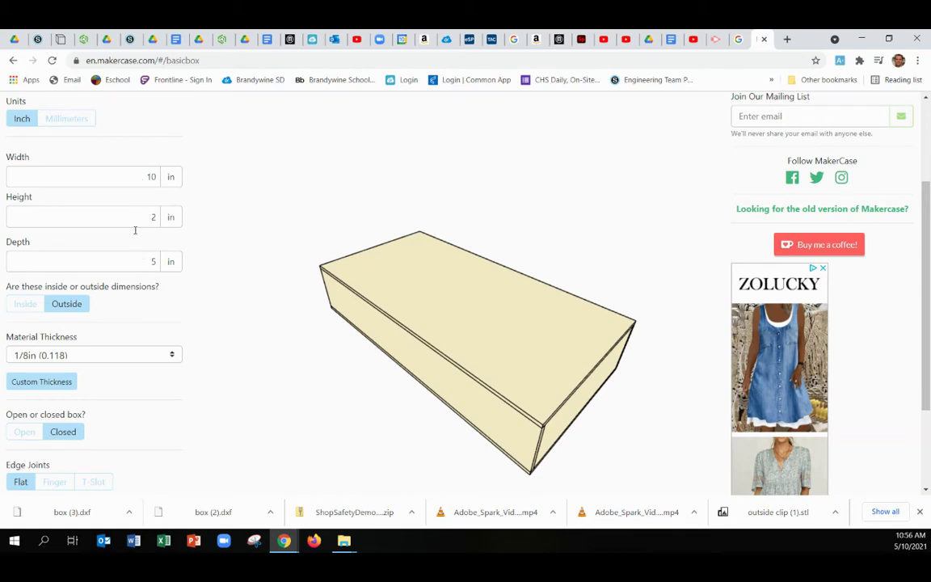
Step: Treat the box dimensions as inside measurements after briefly trying outside
left_click(21, 308)
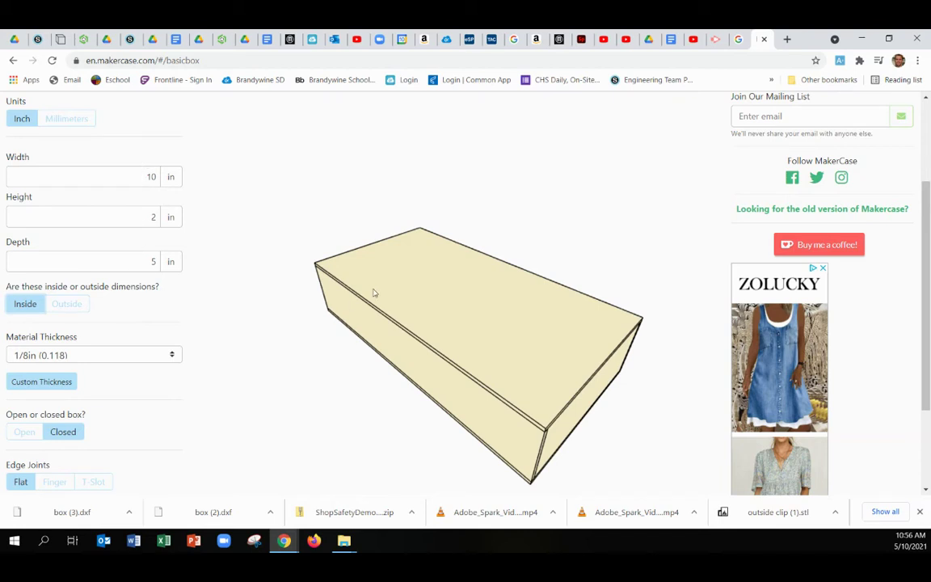
left_click(78, 305)
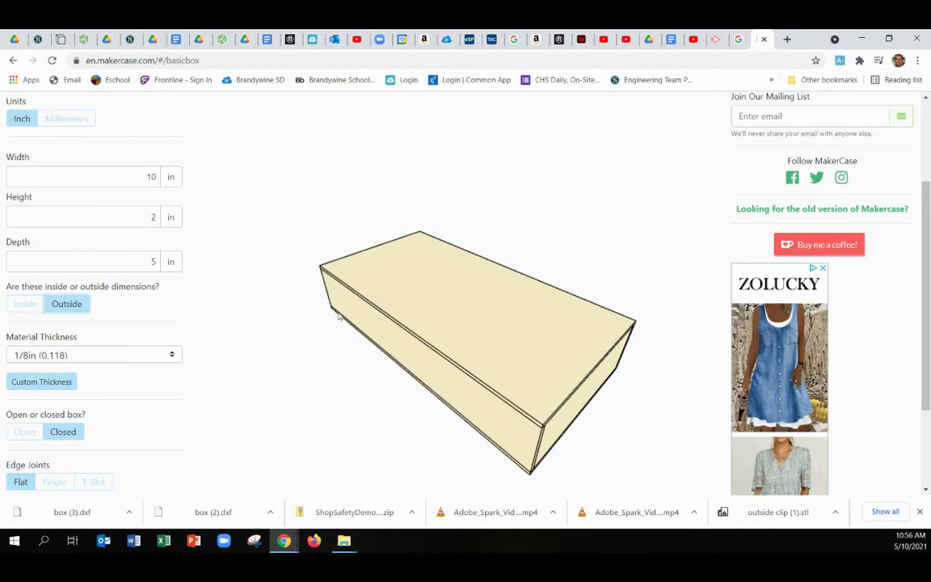
left_click(23, 306)
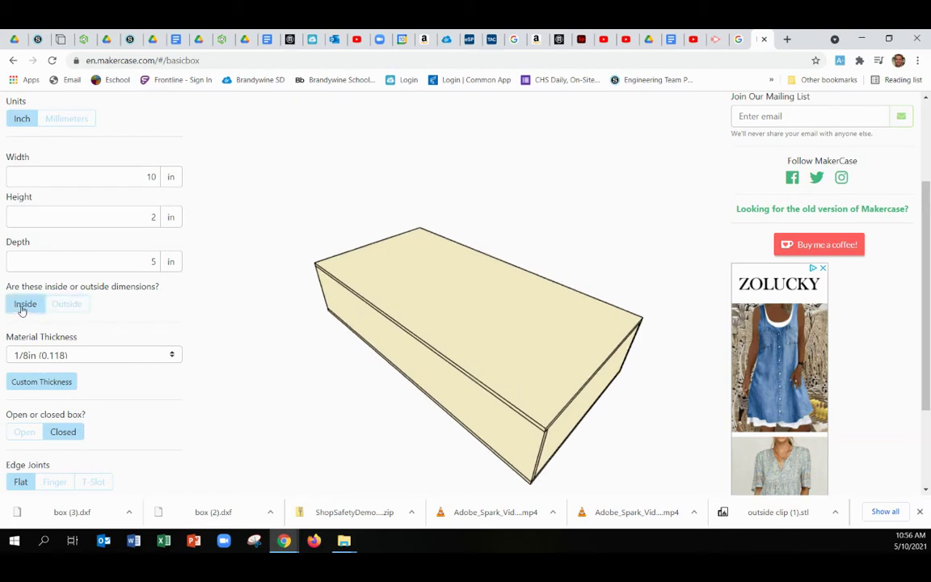
Step: Set the material thickness to 1/4in (0.236)
left_click(172, 356)
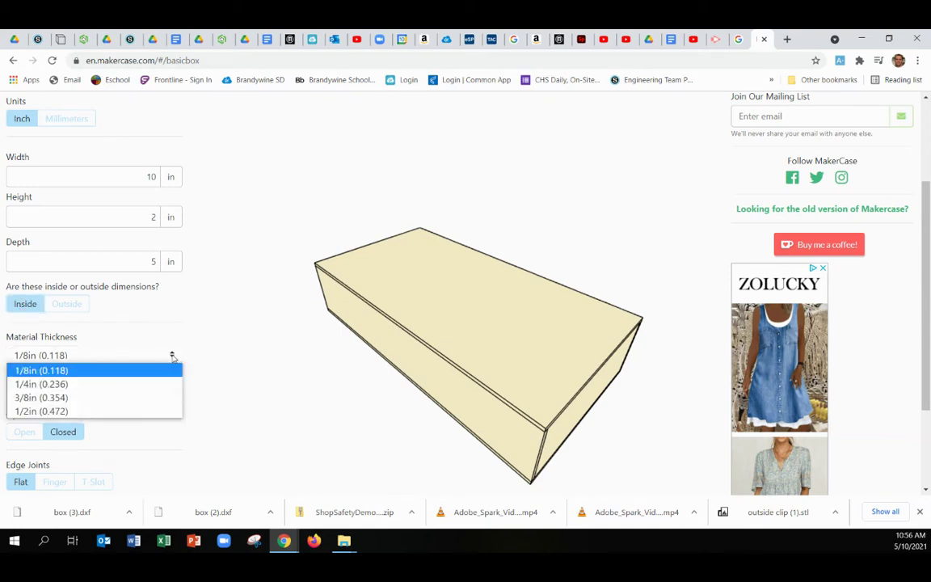
left_click(36, 383)
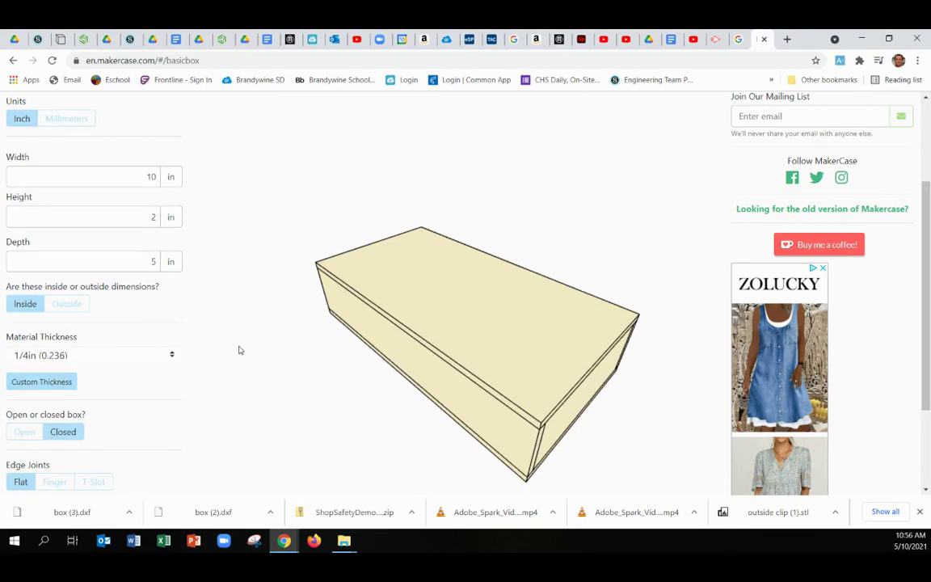
scroll(239, 349, "down", 3)
scroll(240, 349, "down", 3)
scroll(230, 353, "up", 4)
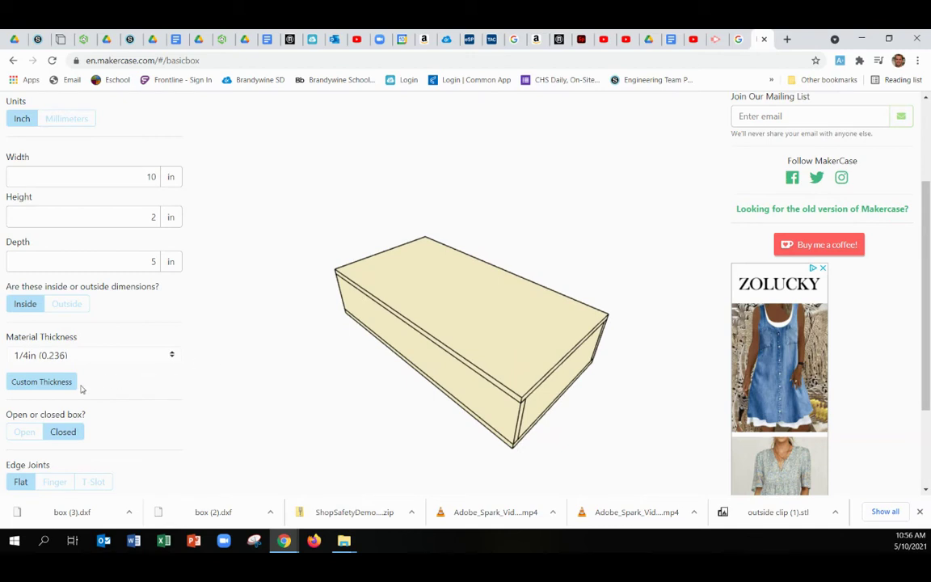
Step: Alternate the top between Open and Closed several times, ending on Closed with flat edges
left_click(18, 433)
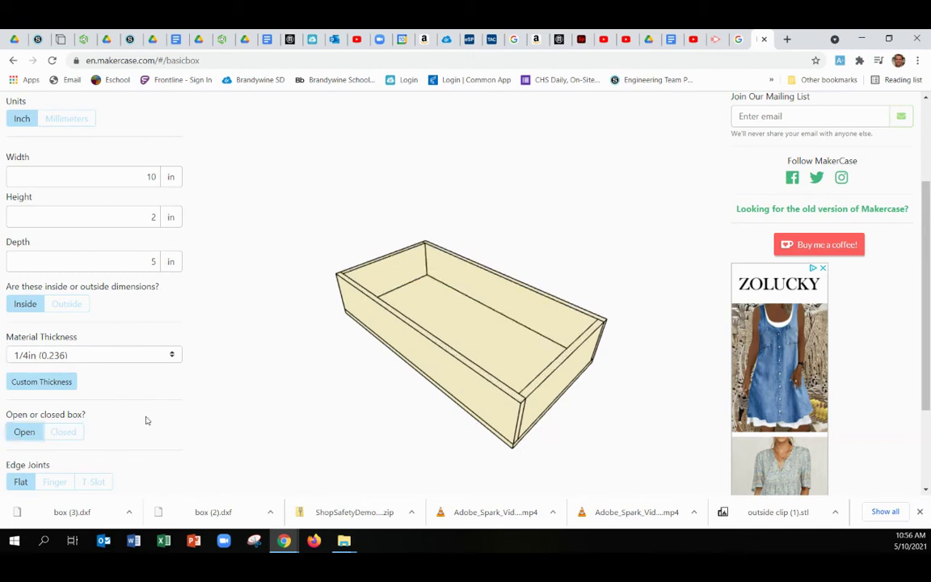
scroll(146, 421, "down", 1)
scroll(147, 420, "down", 1)
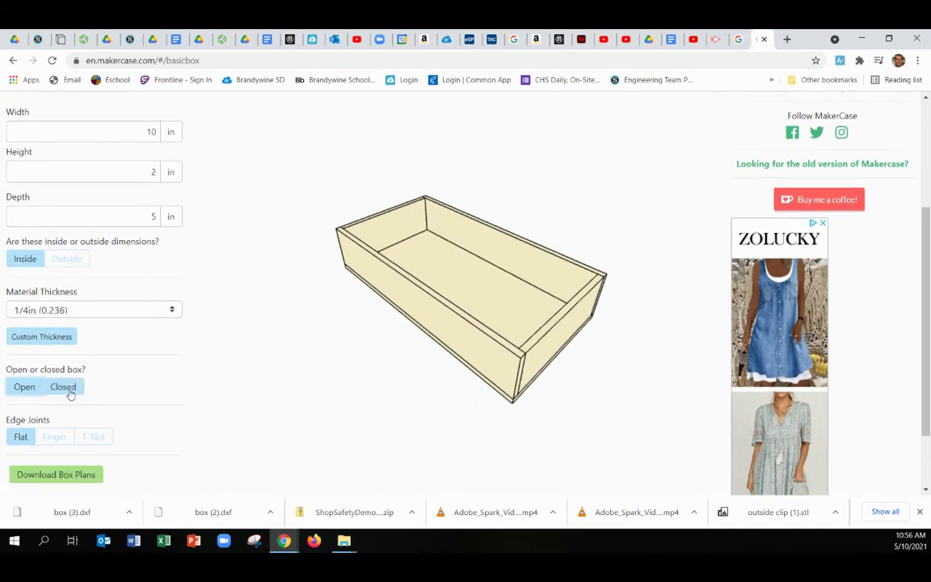
left_click(67, 388)
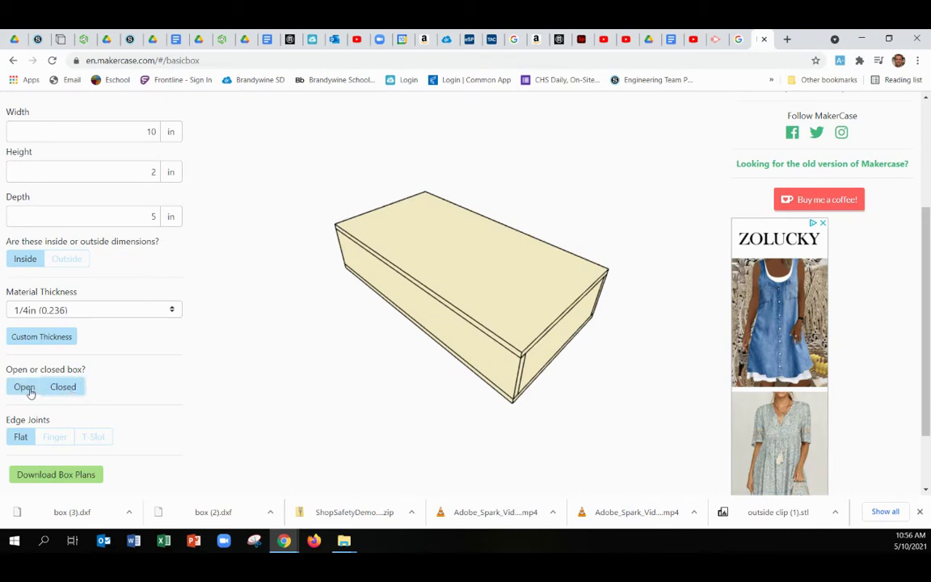
left_click(29, 391)
left_click(56, 390)
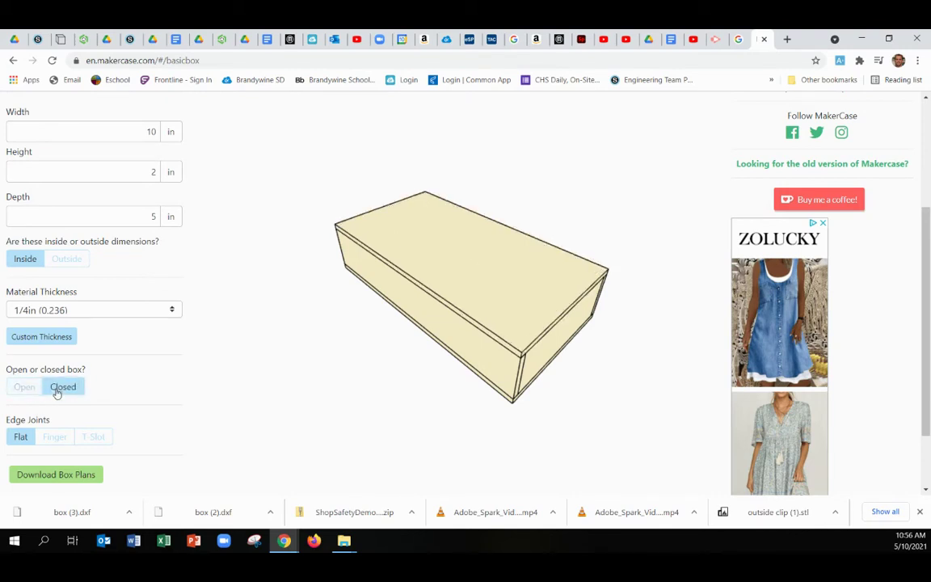
left_click(21, 388)
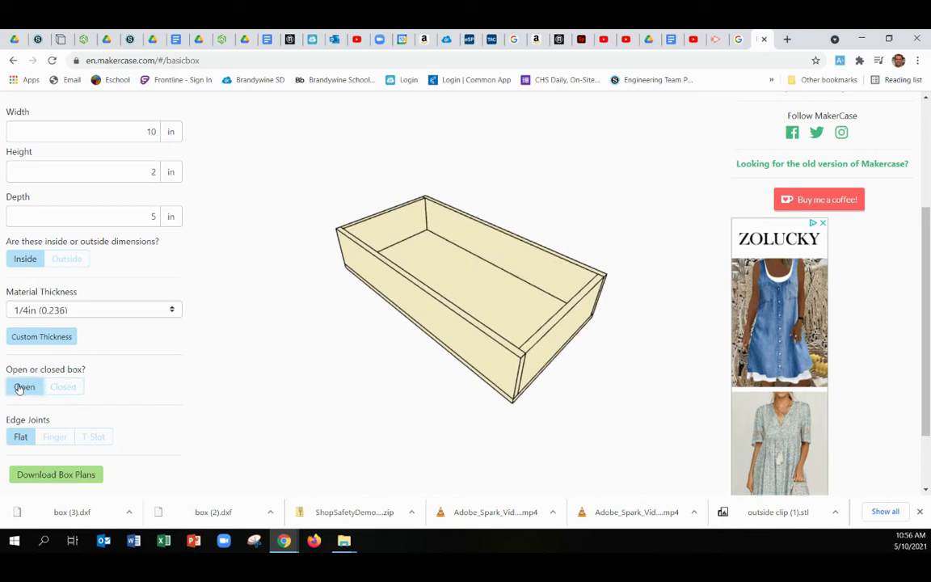
left_click(62, 387)
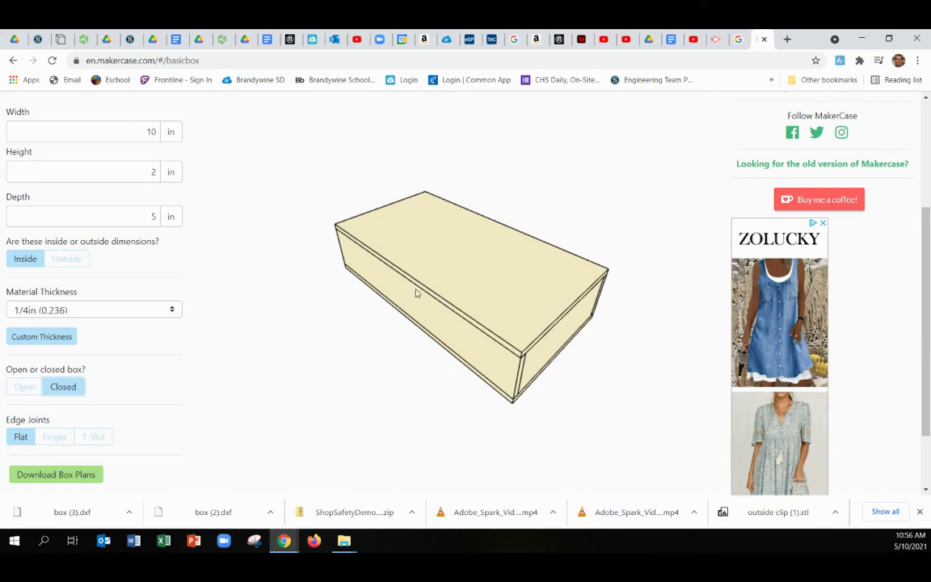
left_click(23, 388)
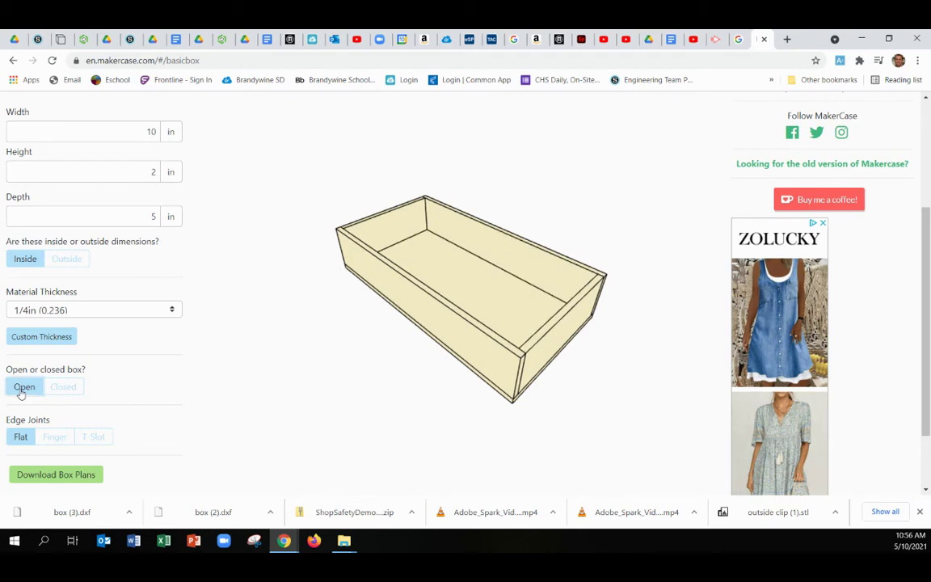
left_click(65, 388)
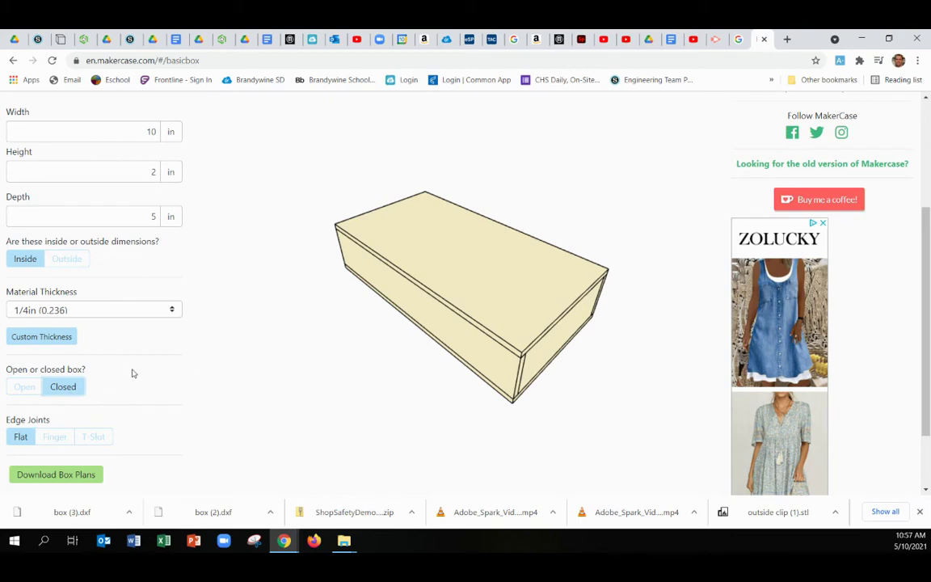
Step: Try Finger, T-Slot and Flat edge joints, then settle on Finger joints with 0.97 finger size
scroll(85, 396, "down", 1)
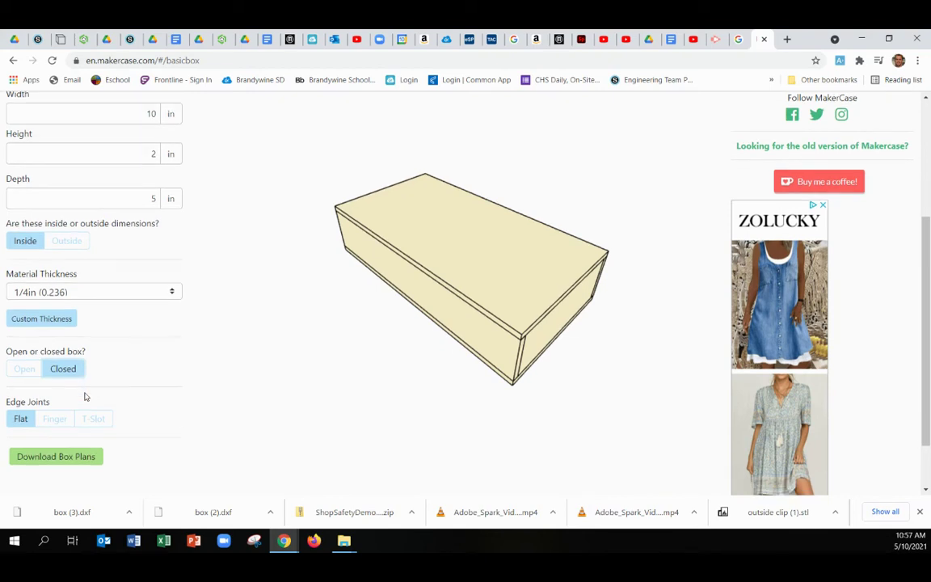
scroll(85, 395, "down", 1)
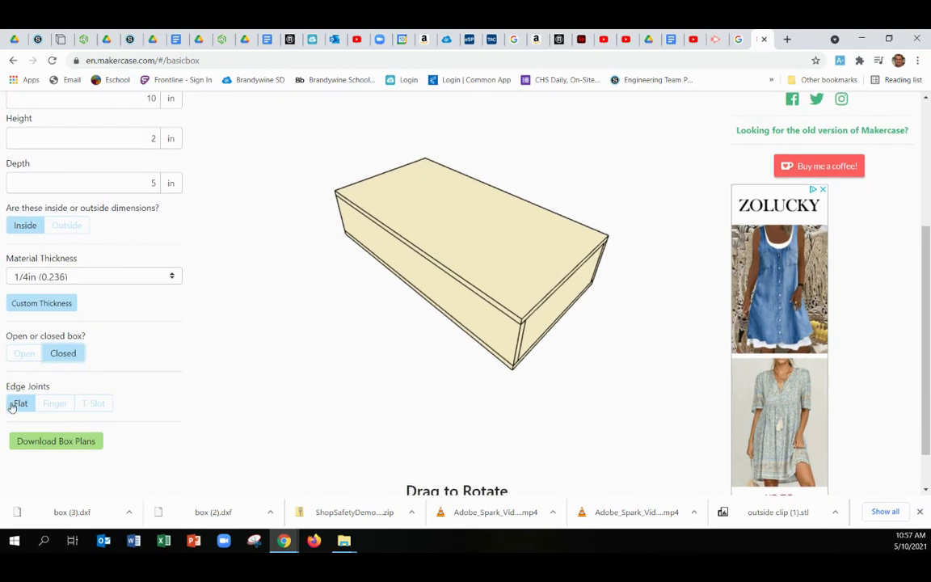
left_click(53, 404)
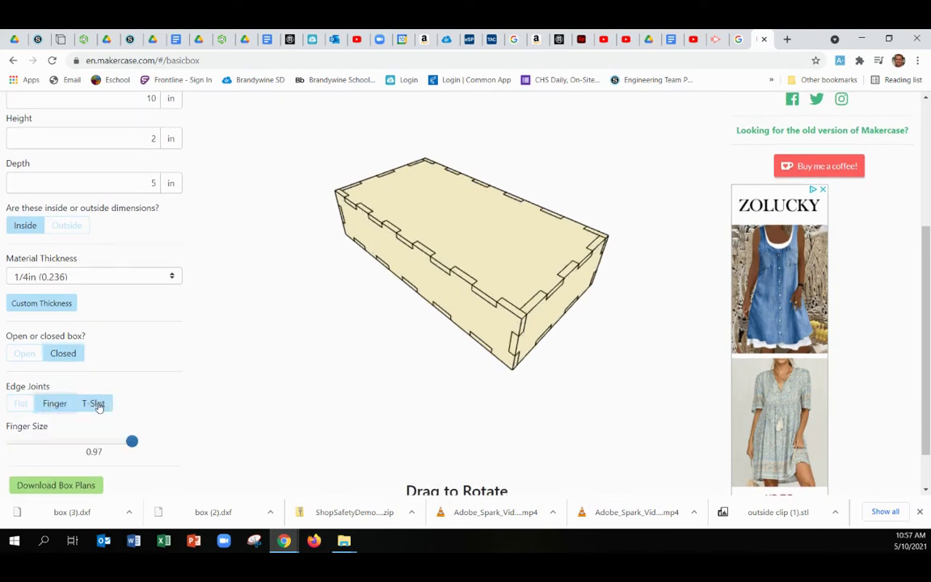
left_click(95, 404)
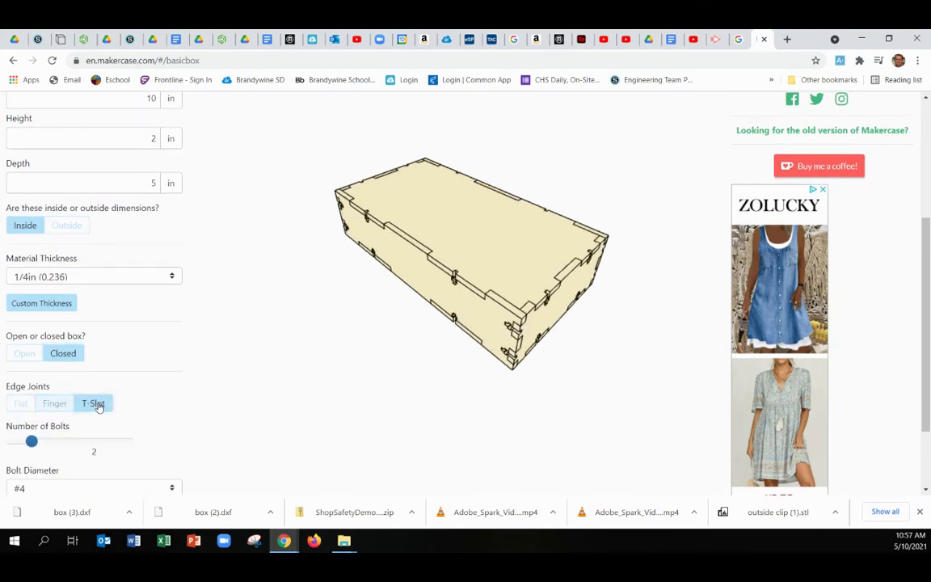
left_click(54, 404)
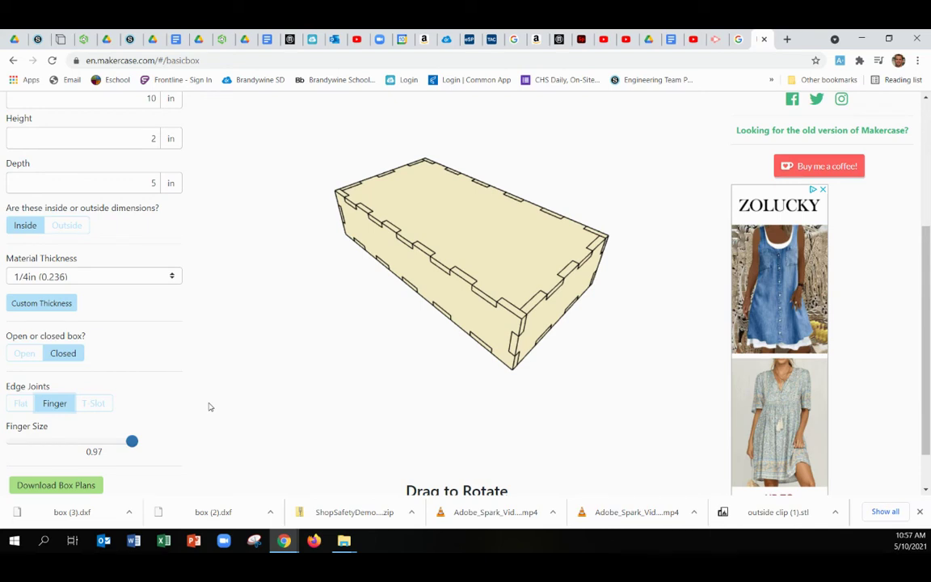
left_click(21, 404)
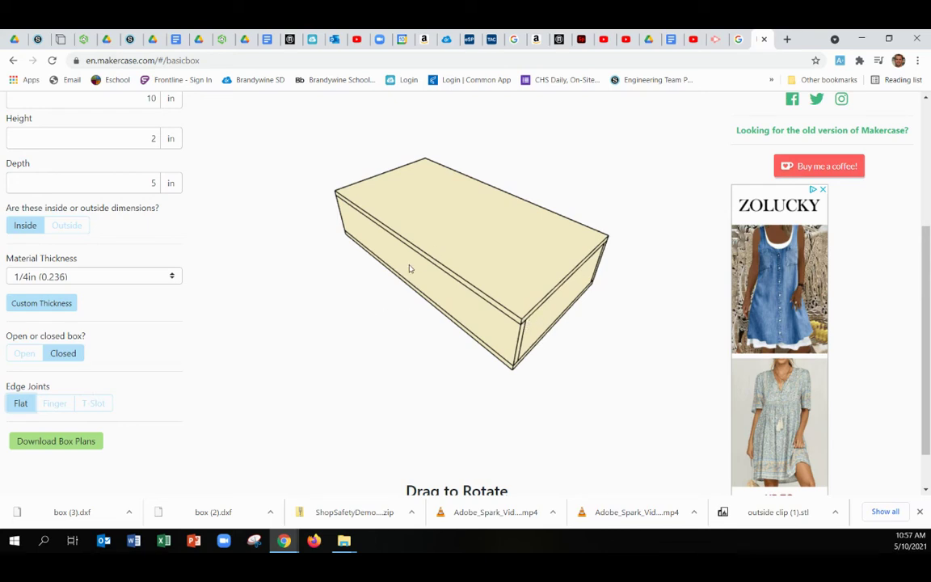
left_click(55, 406)
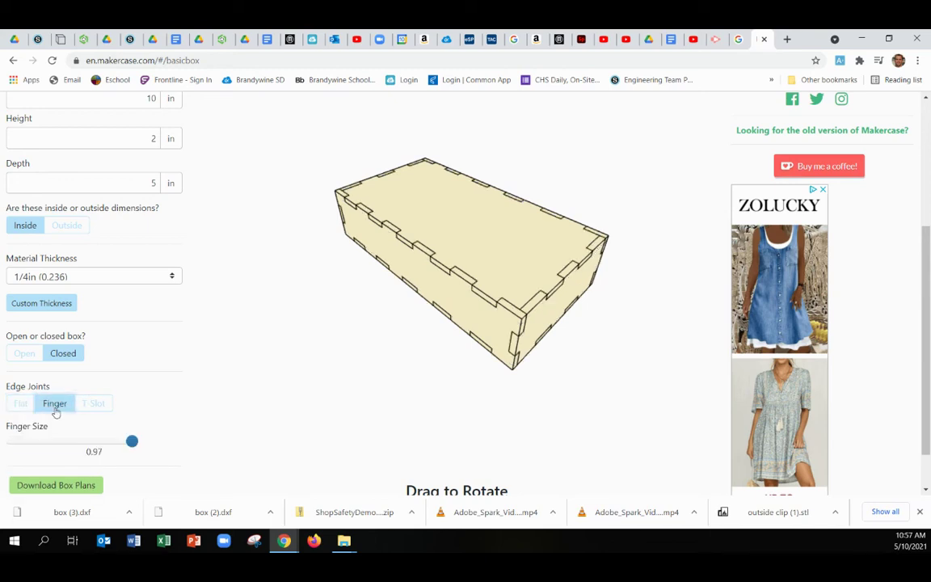
Step: Drag the finger size down to about 0.53, then back up to 0.944
mouse_move(132, 443)
left_mouse_down()
mouse_move(146, 447)
mouse_move(15, 451)
mouse_move(132, 443)
left_mouse_up()
left_click_drag(133, 441, 21, 442)
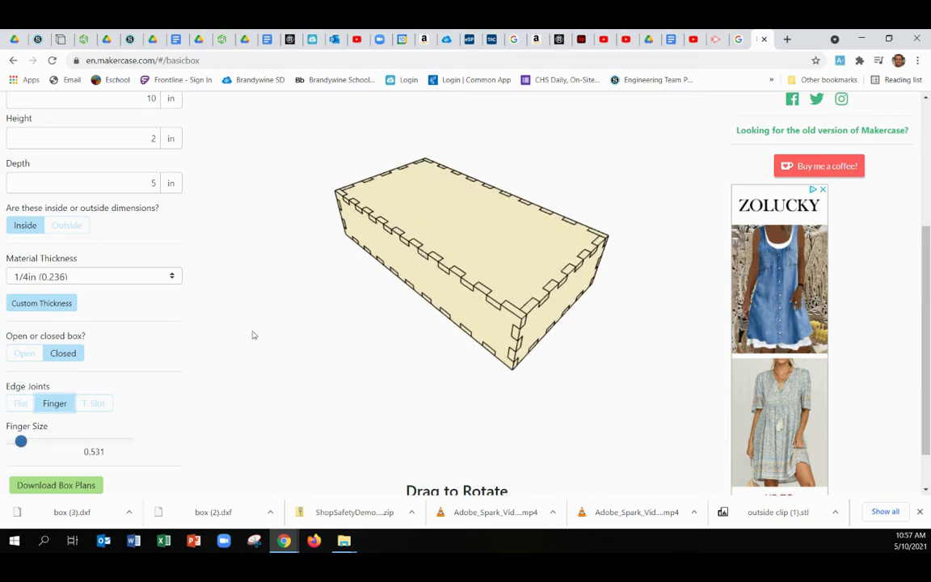
left_click_drag(21, 442, 126, 443)
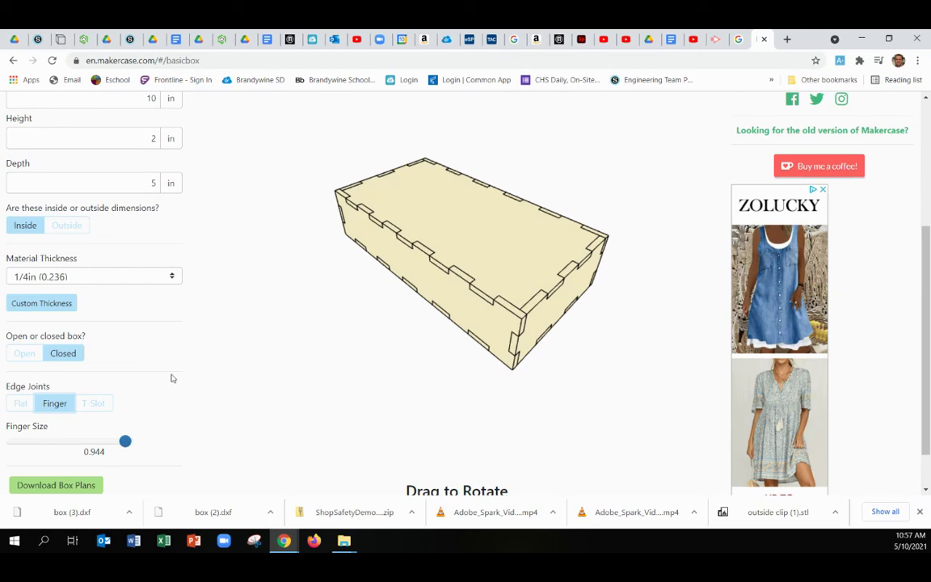
scroll(121, 397, "down", 1)
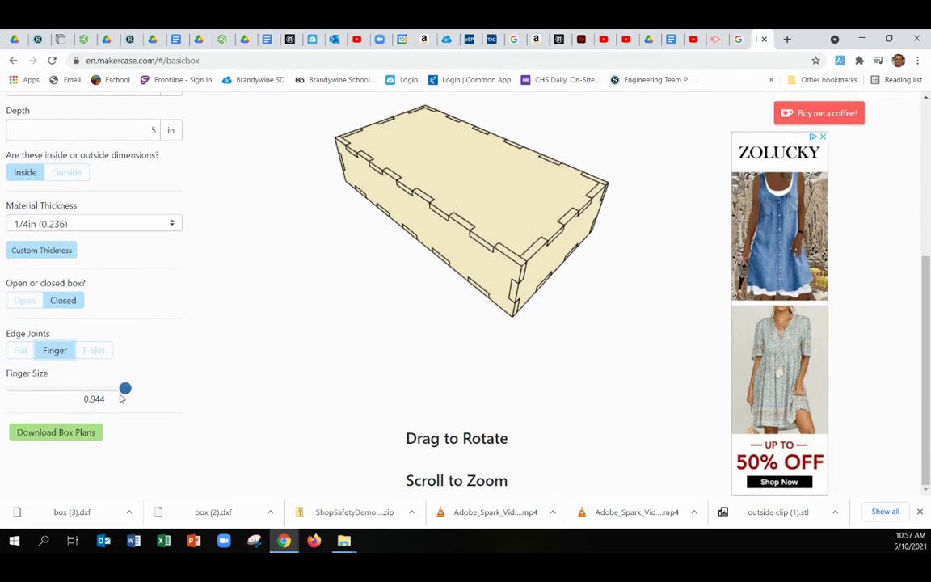
Step: Disable panel labels in the box plan download and save the DXF as box (4).dxf
left_click(58, 432)
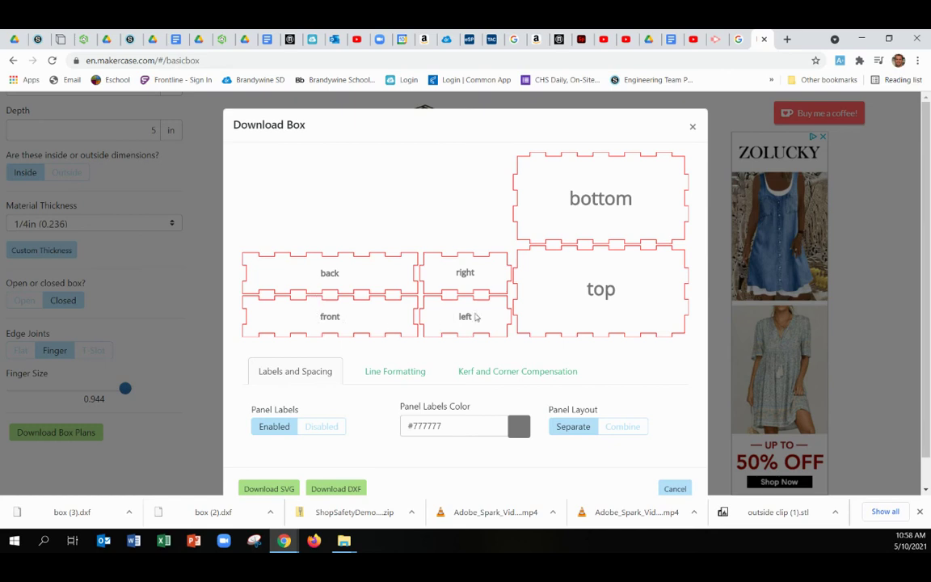
left_click(326, 431)
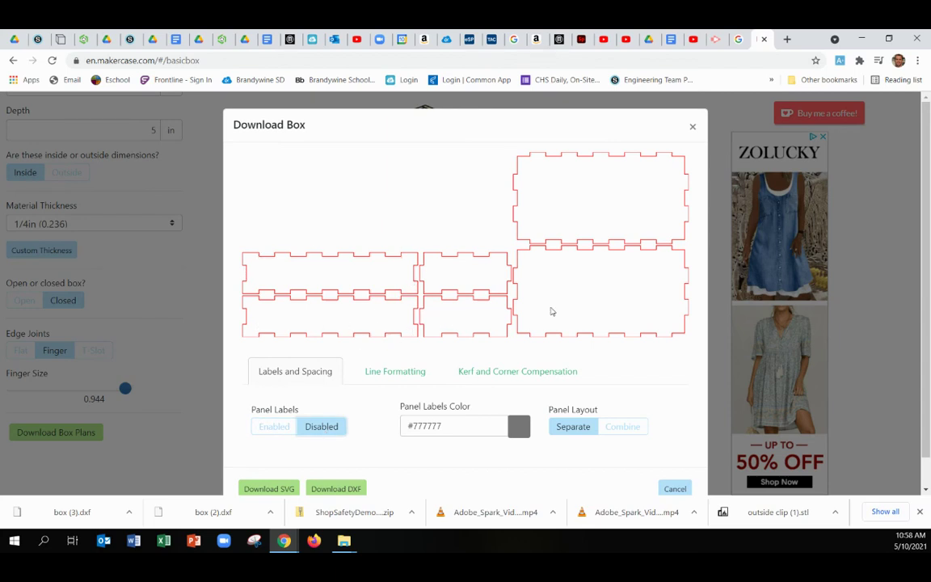
scroll(358, 346, "down", 1)
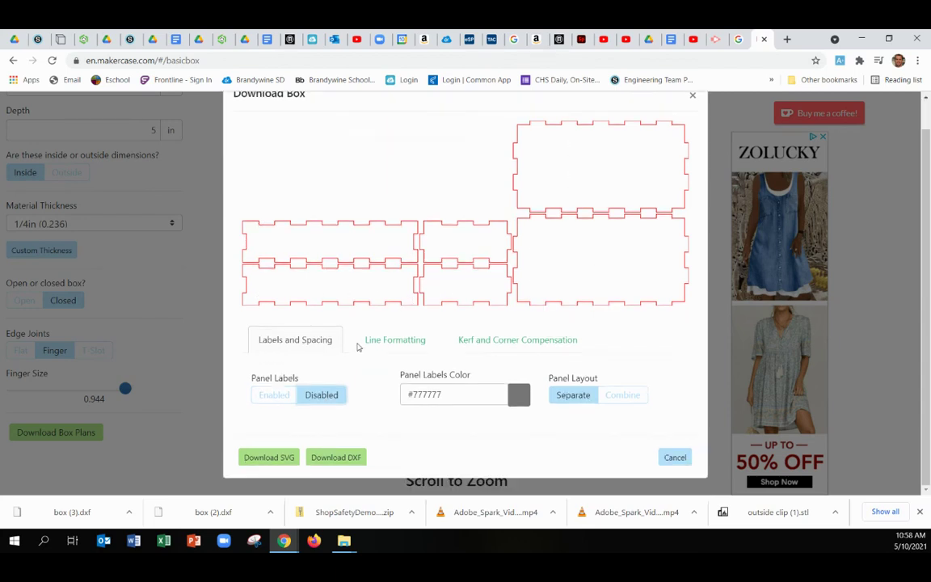
left_click(335, 461)
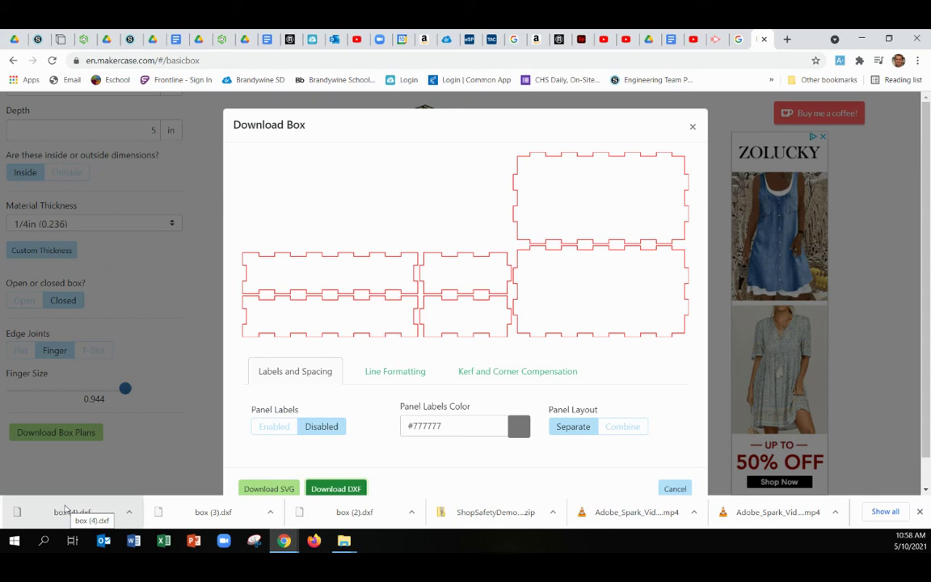
left_click(347, 486)
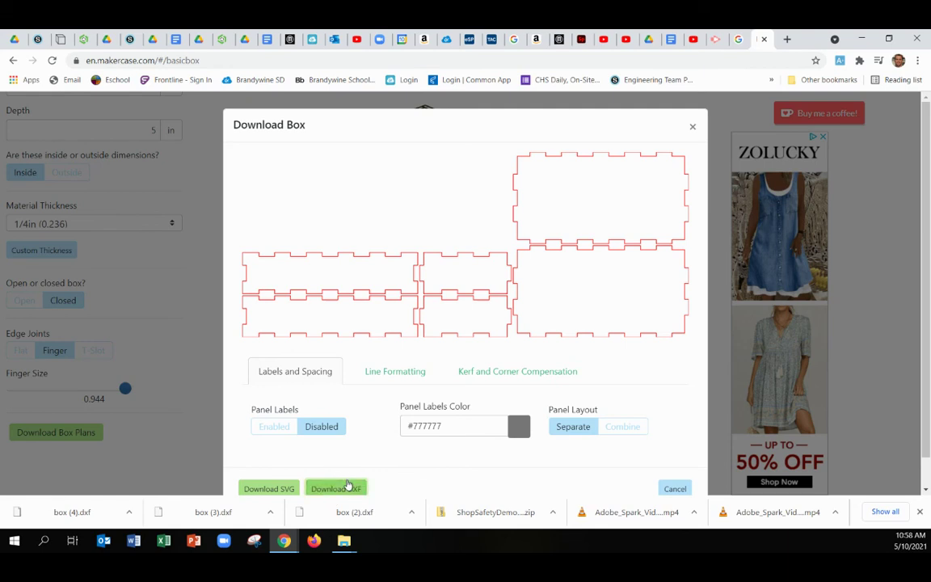